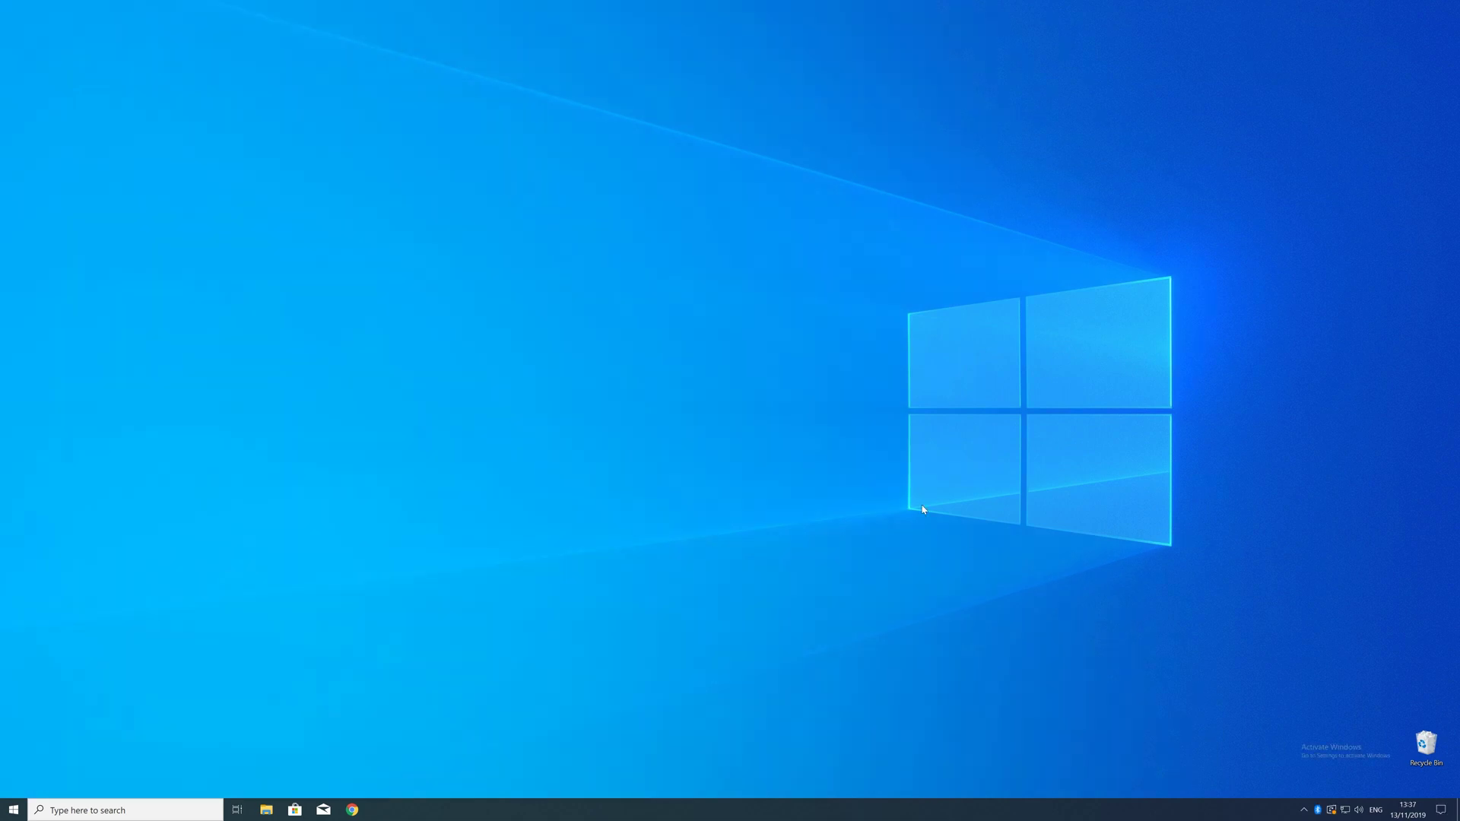
Check the system type on the System About page, then close Settings.
right_click(13, 810)
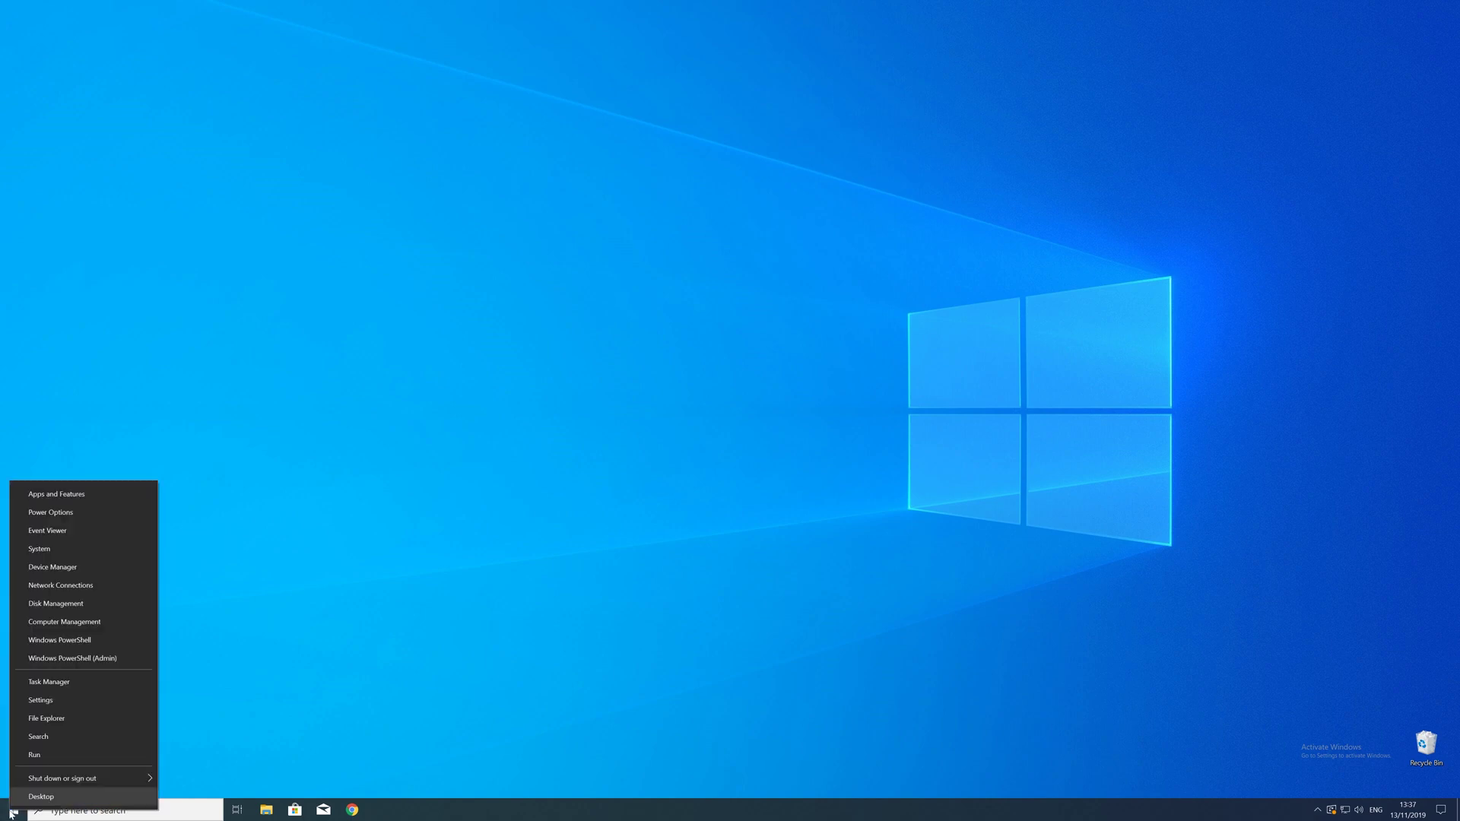
click(48, 551)
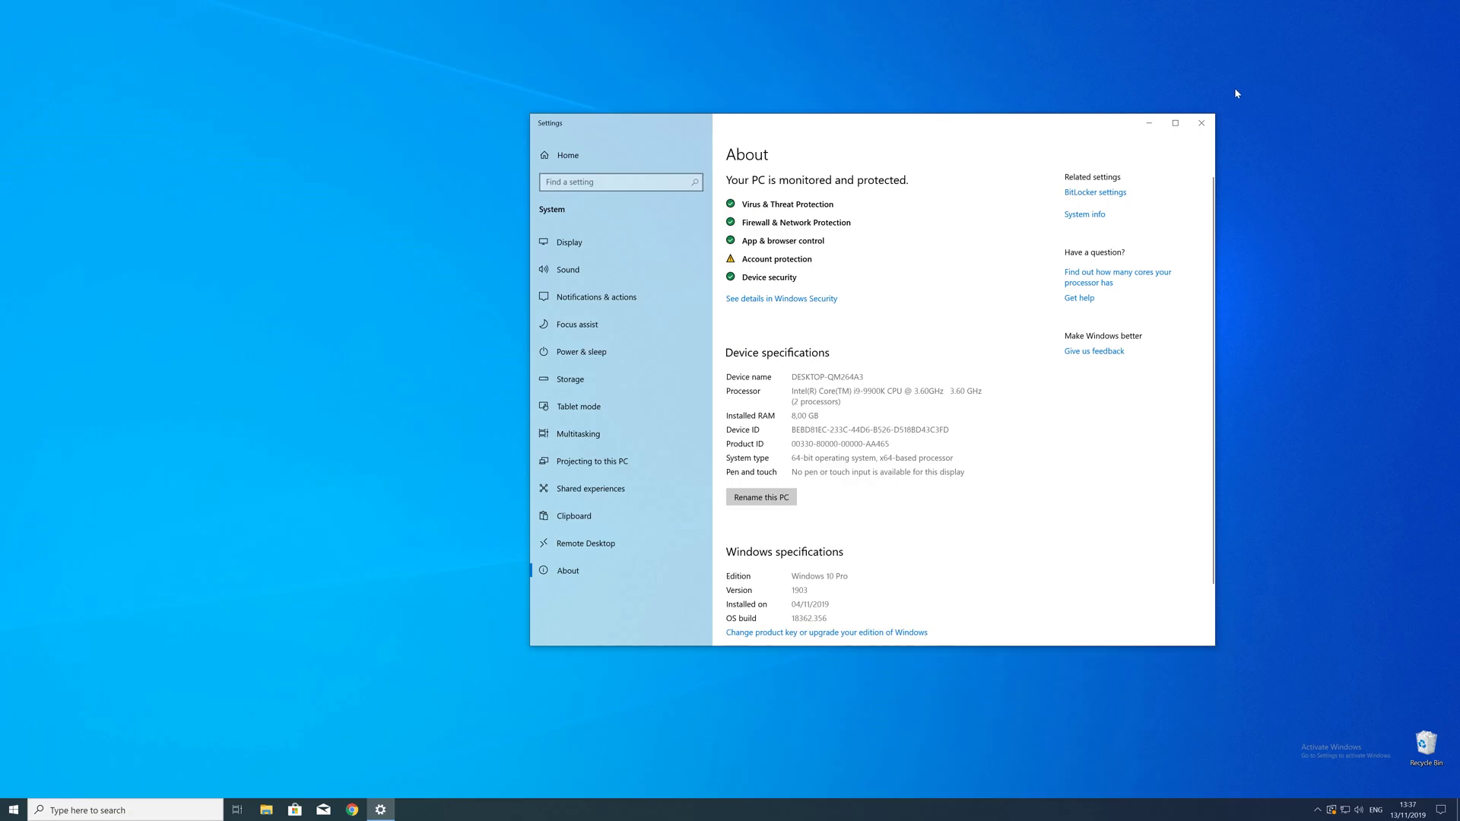
click(1202, 122)
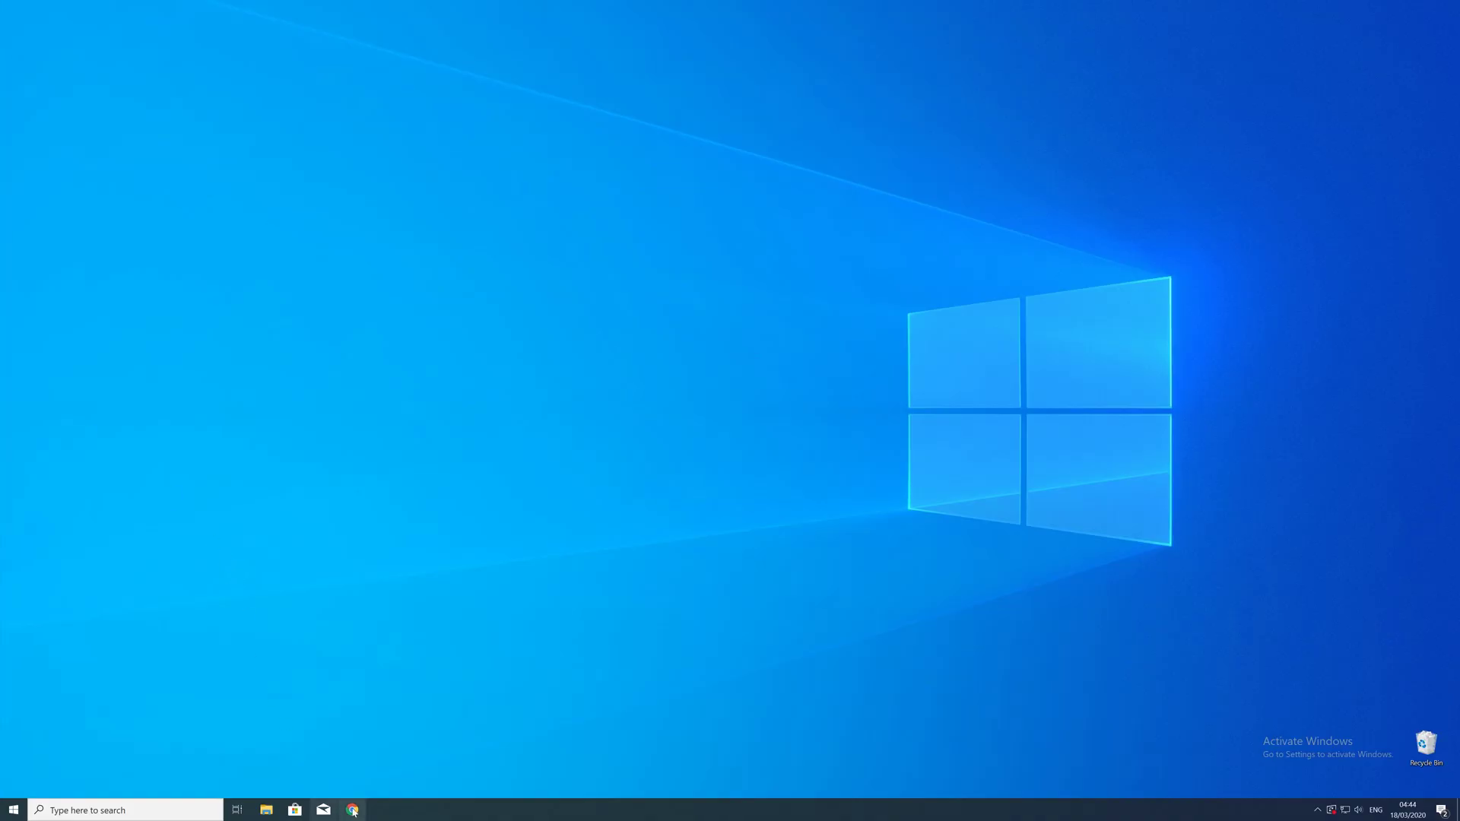
Load the pasted STS Tutorial DLL page in Chrome and download the 32-bit and 64-bit zips.
click(353, 809)
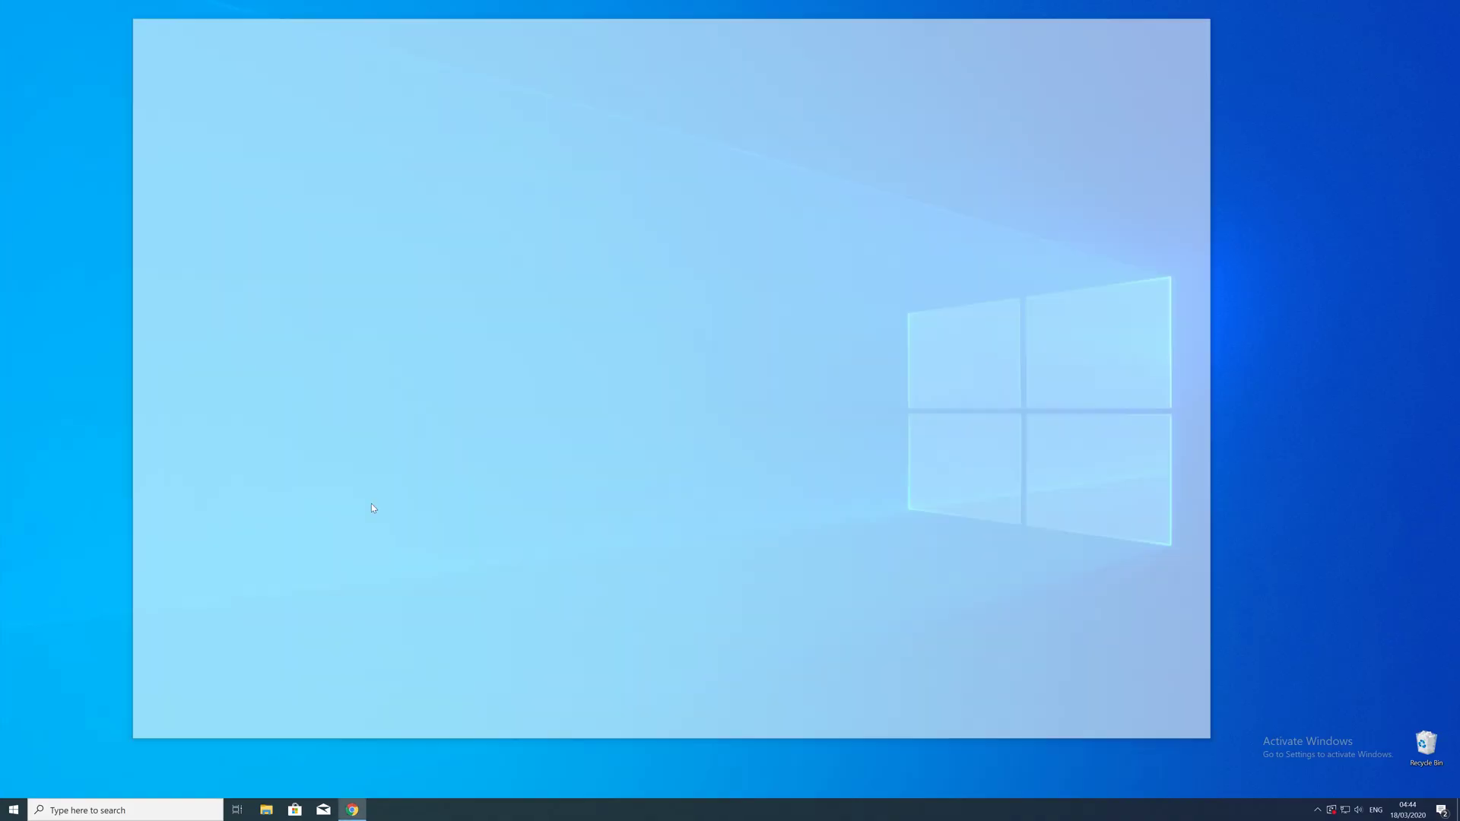
text(https://www.sts-tutorial.com/download/api-ms-win-core-registry-l1-1-0)
key(Return)
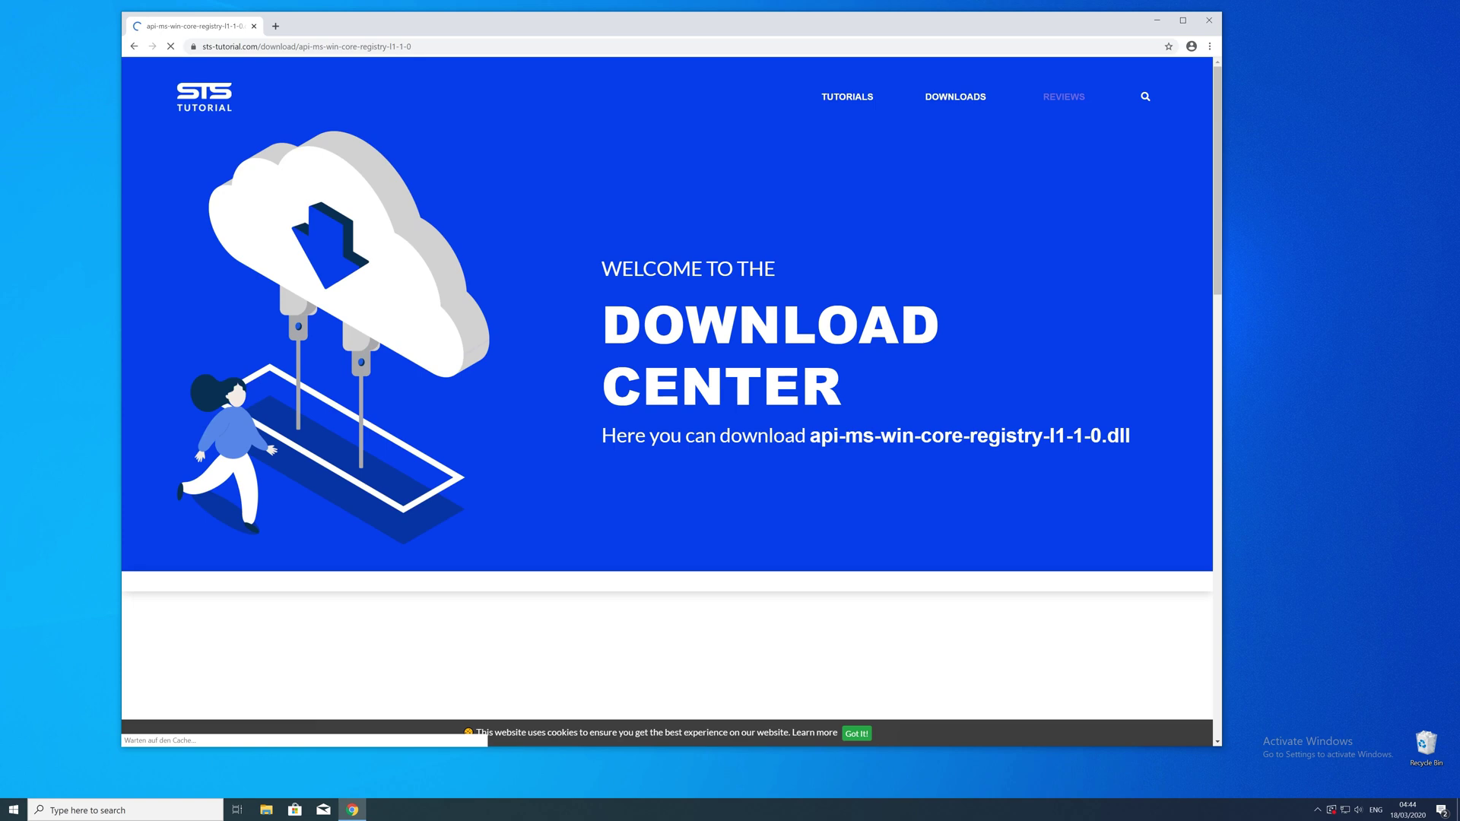
scroll(793, 462, down, 15)
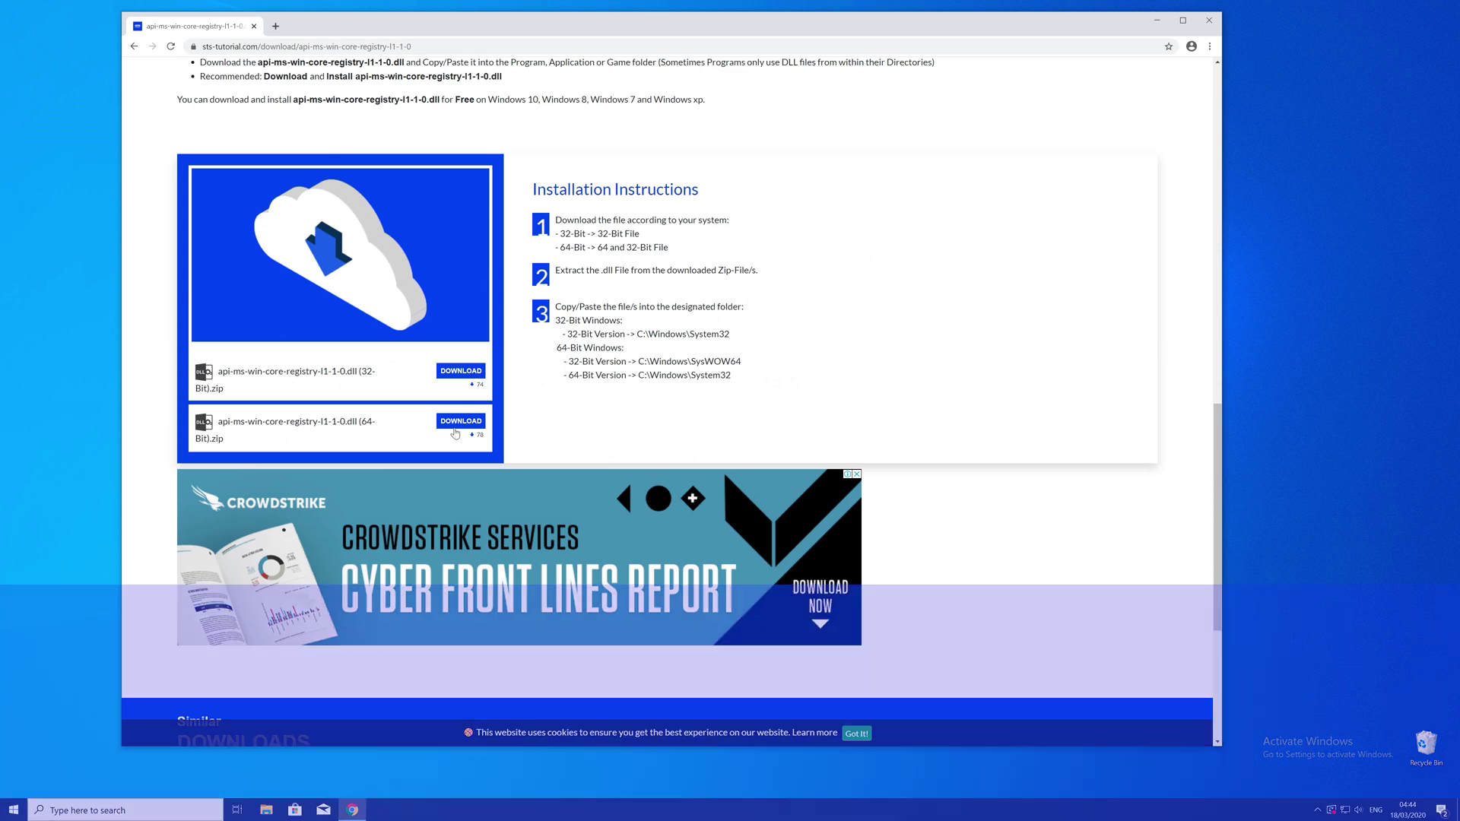
click(464, 373)
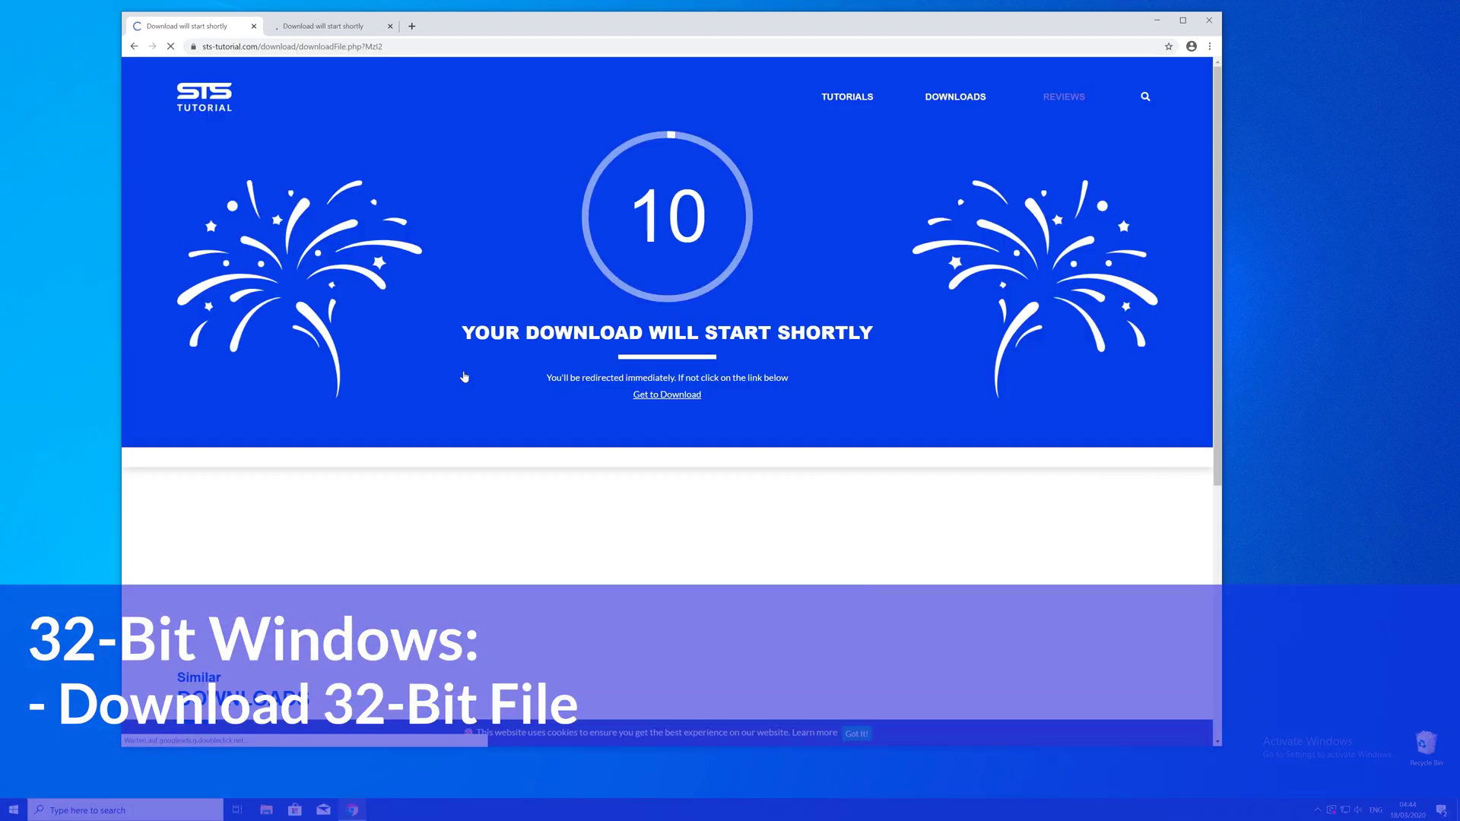
scroll(601, 502, down, 5)
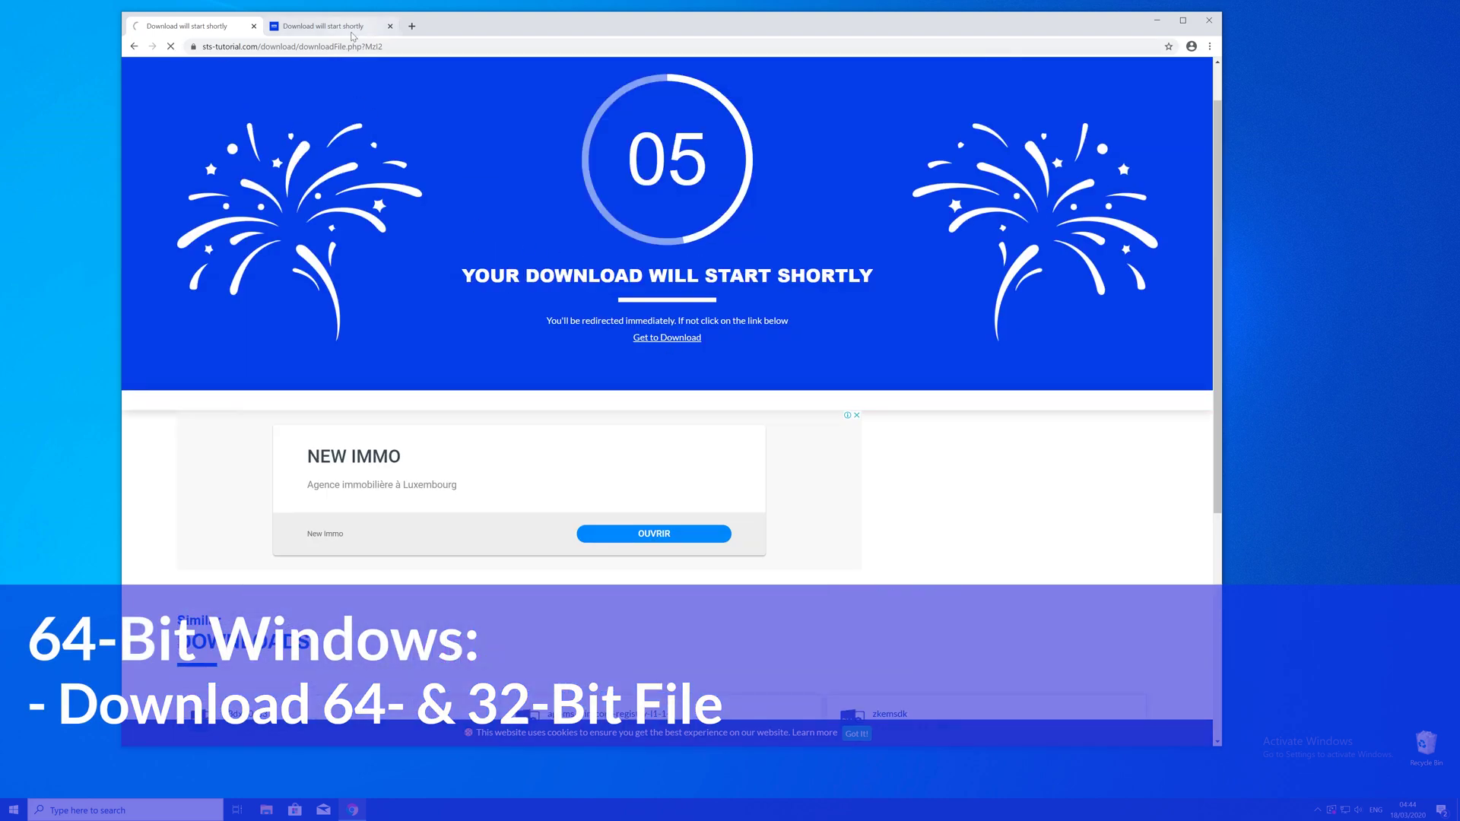
click(667, 397)
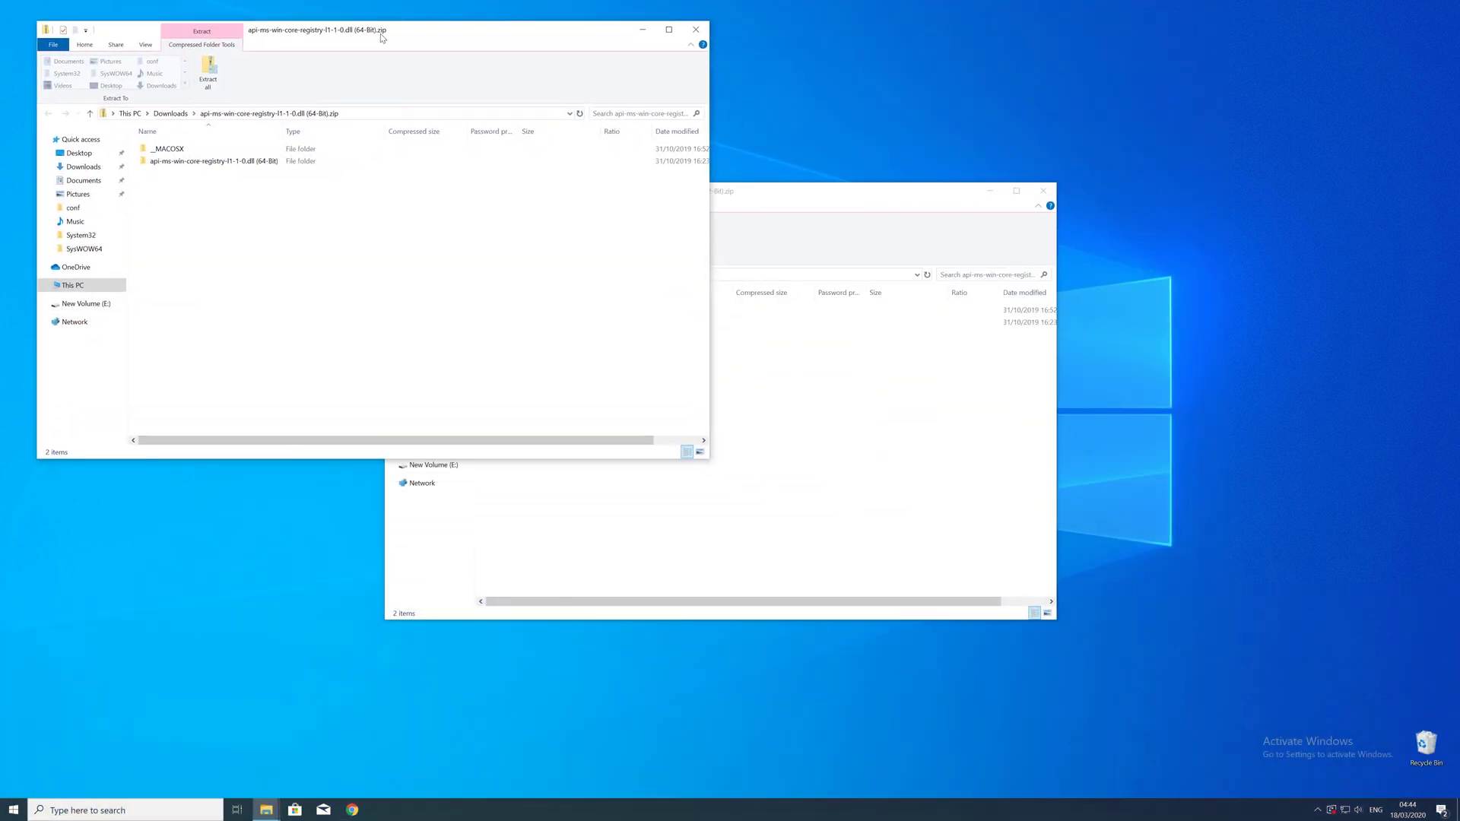
Snap the 64-bit zip left and 32-bit zip right, opening each inner bit folder.
drag(381, 38, 350, 24)
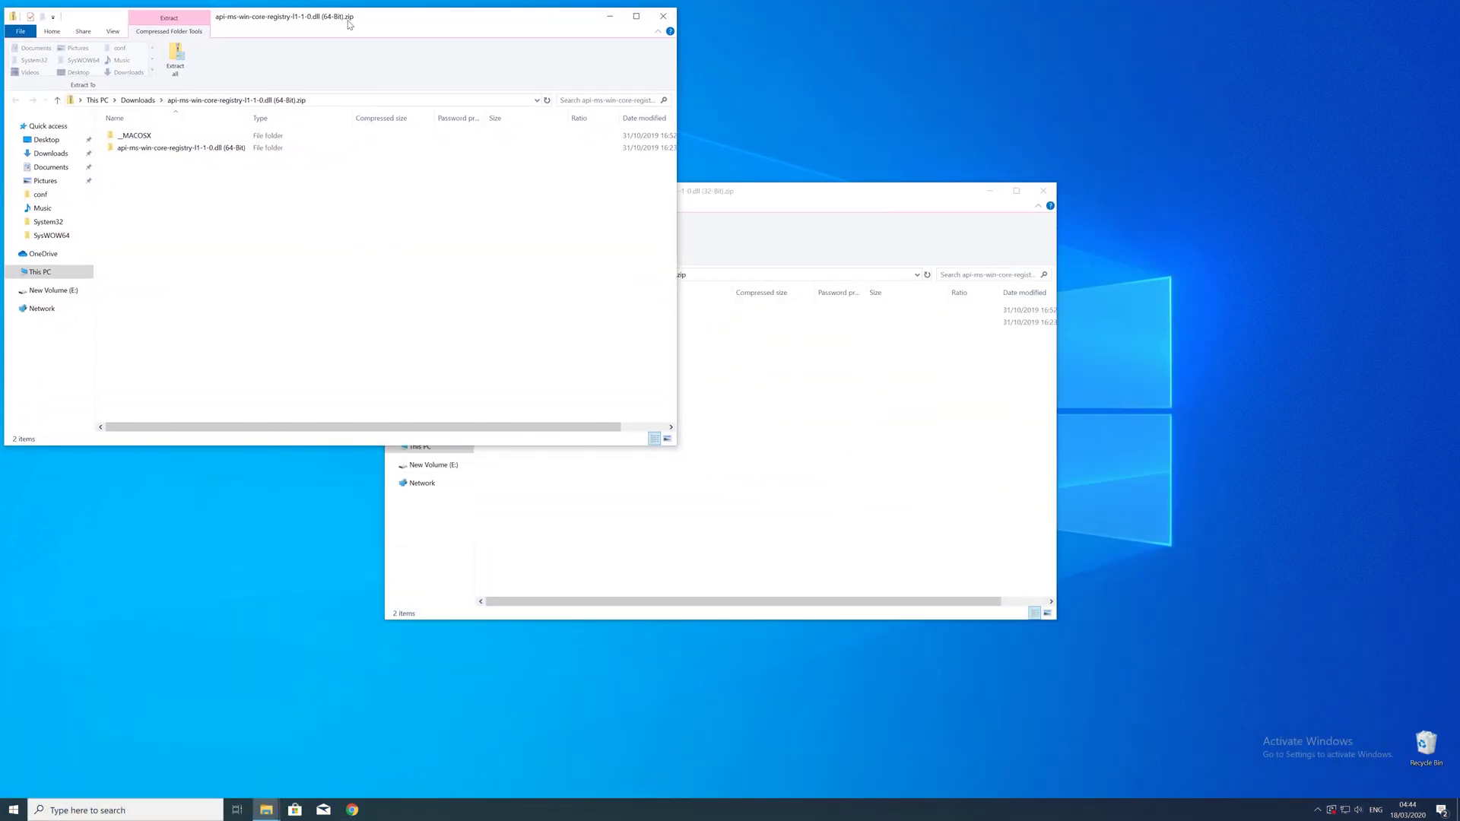
double_click(190, 148)
drag(715, 198, 1018, 24)
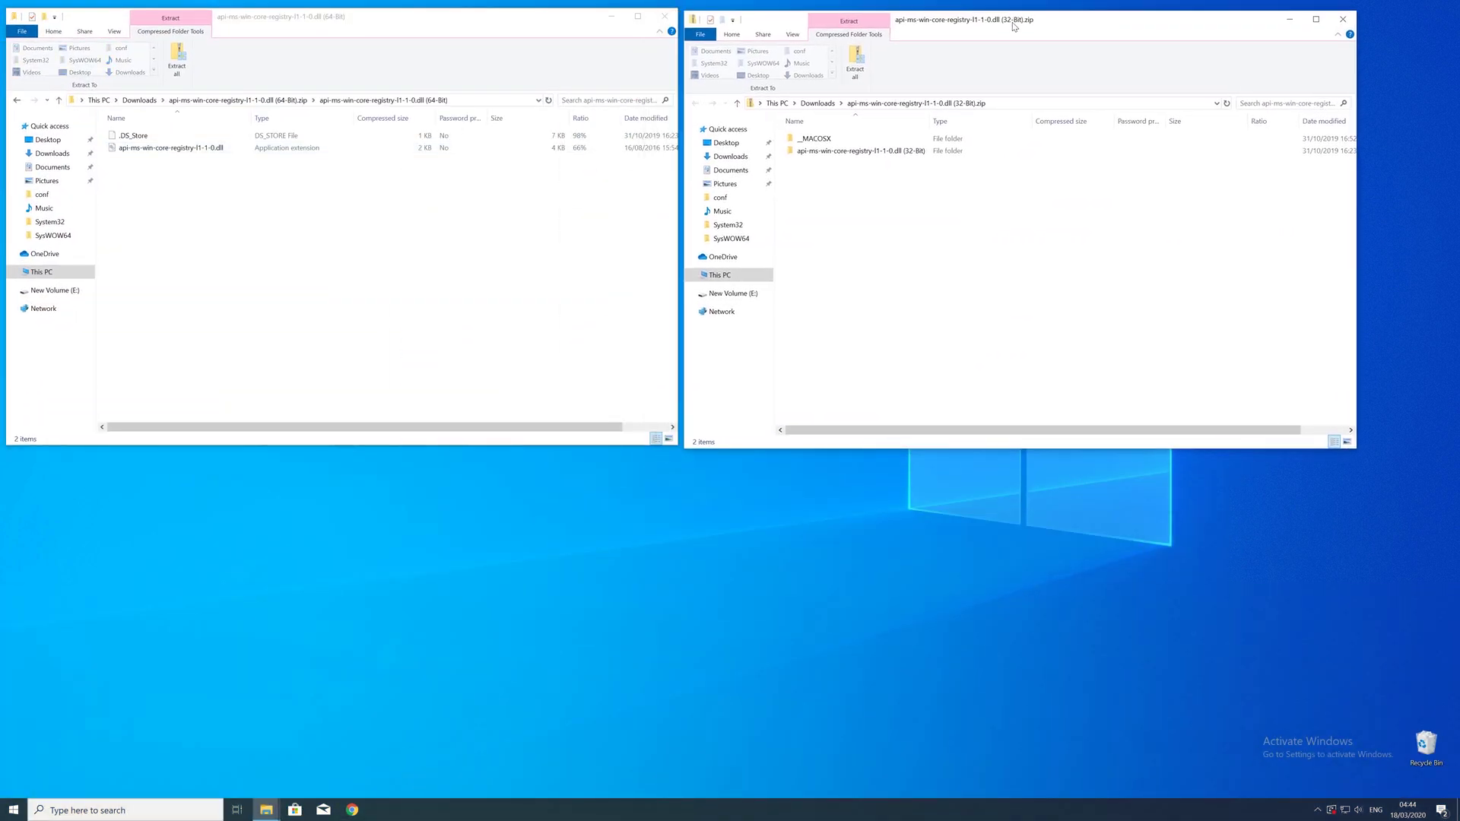
double_click(867, 137)
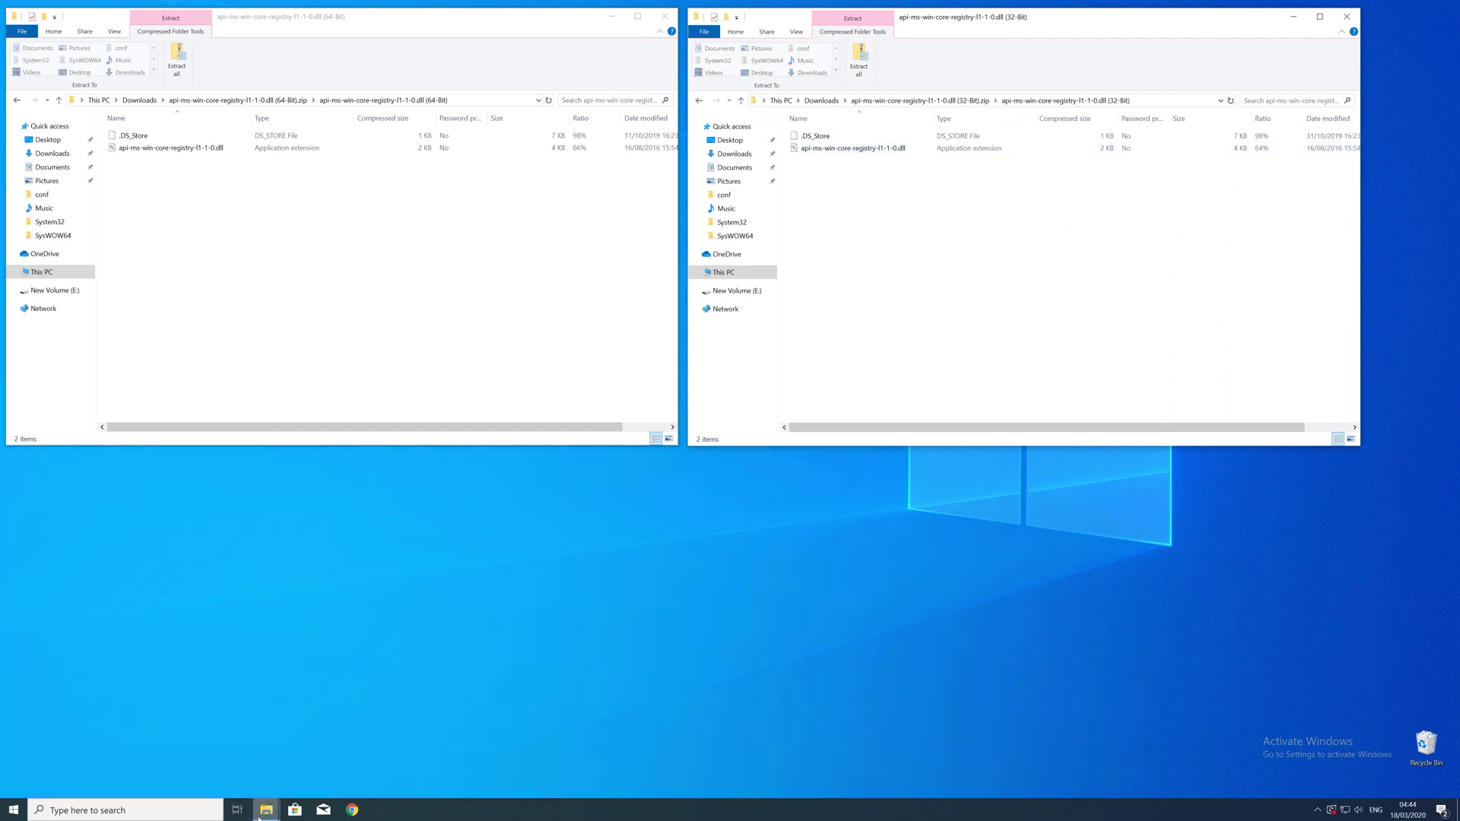
Open a new File Explorer window from the taskbar and center it on screen.
right_click(258, 811)
click(251, 761)
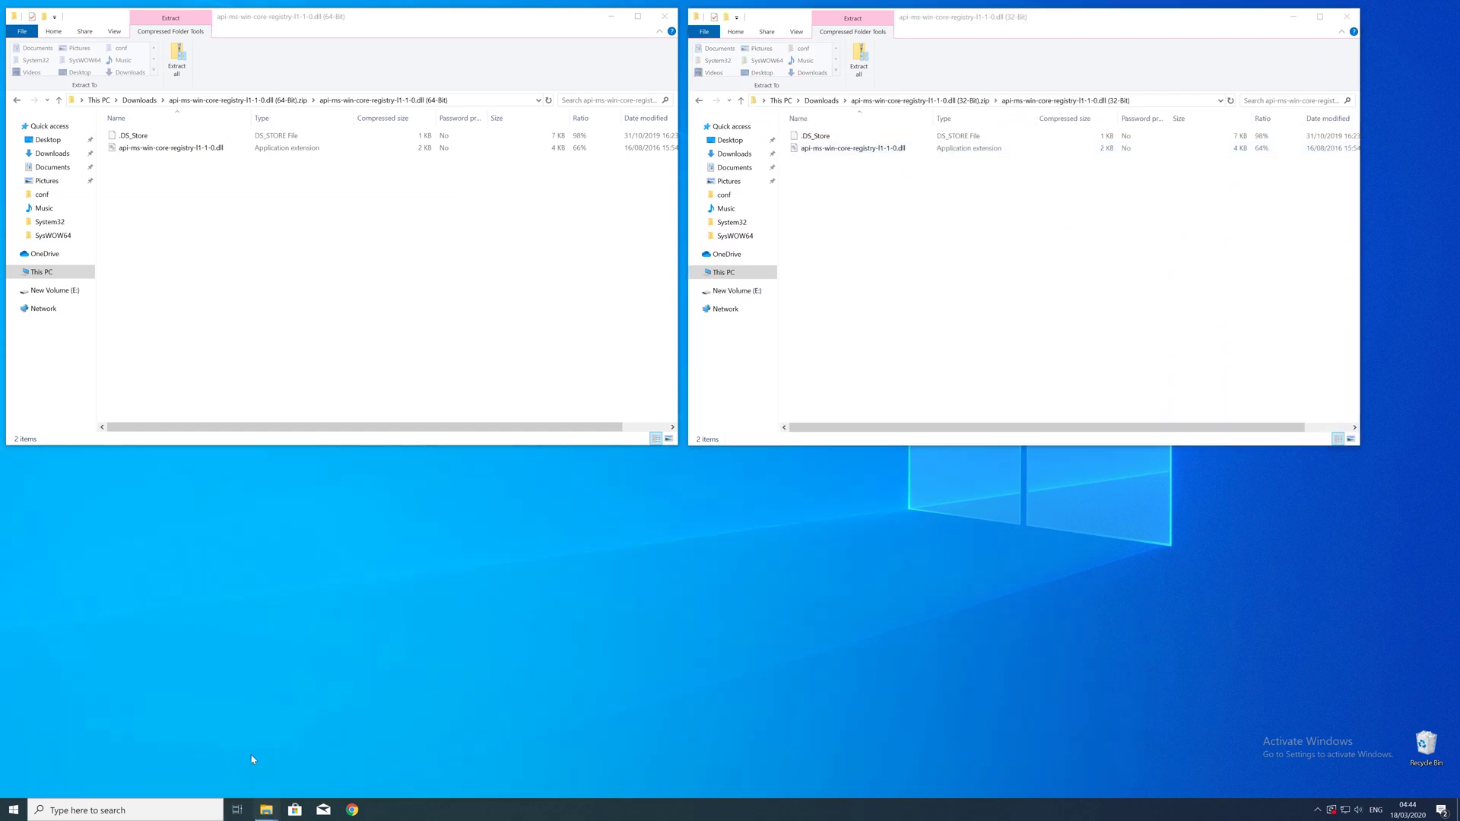
drag(835, 33, 502, 206)
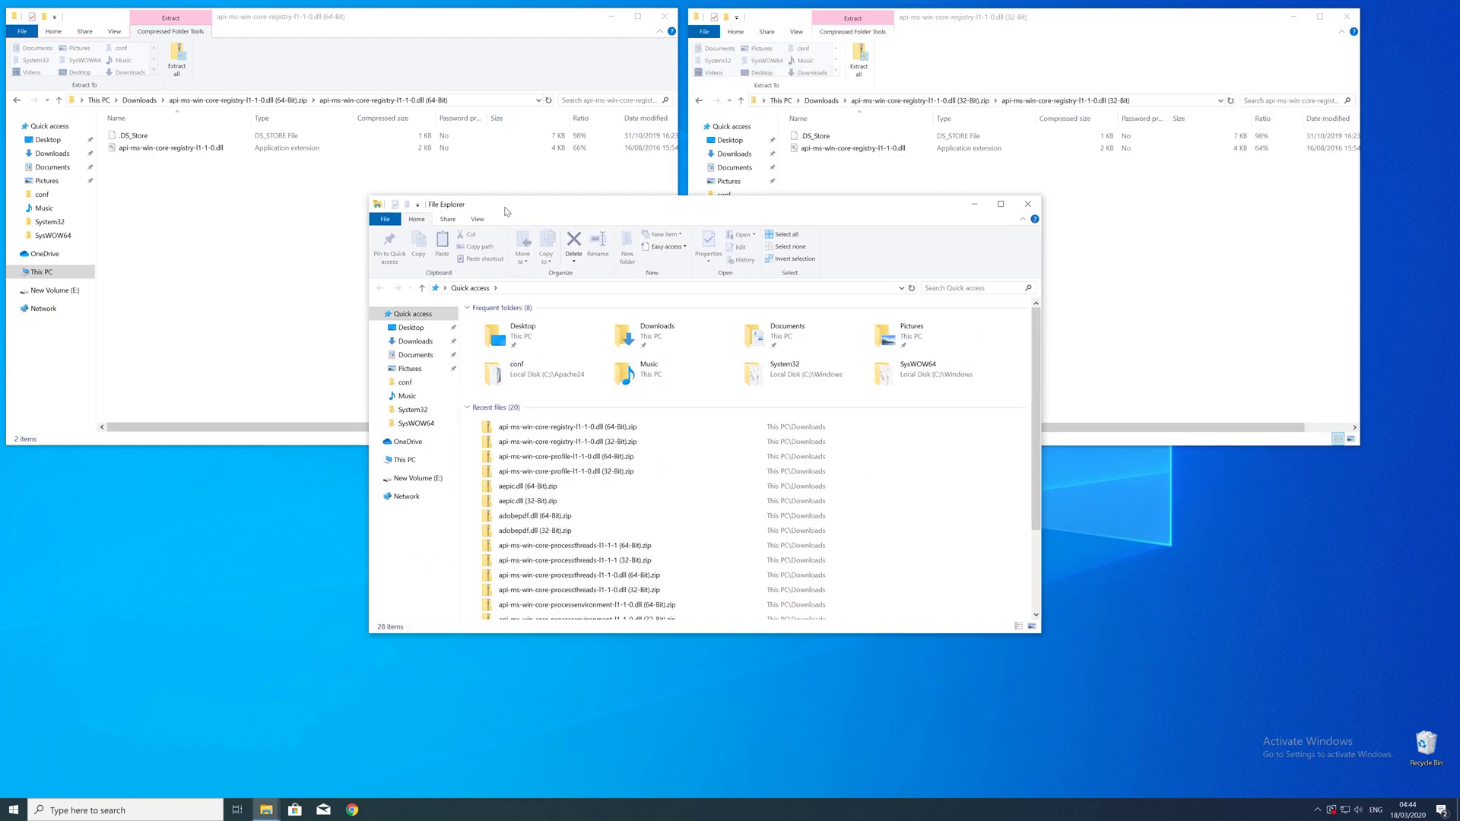
Browse This PC > Local Disk (C:) > Windows and select the System32 folder.
click(421, 458)
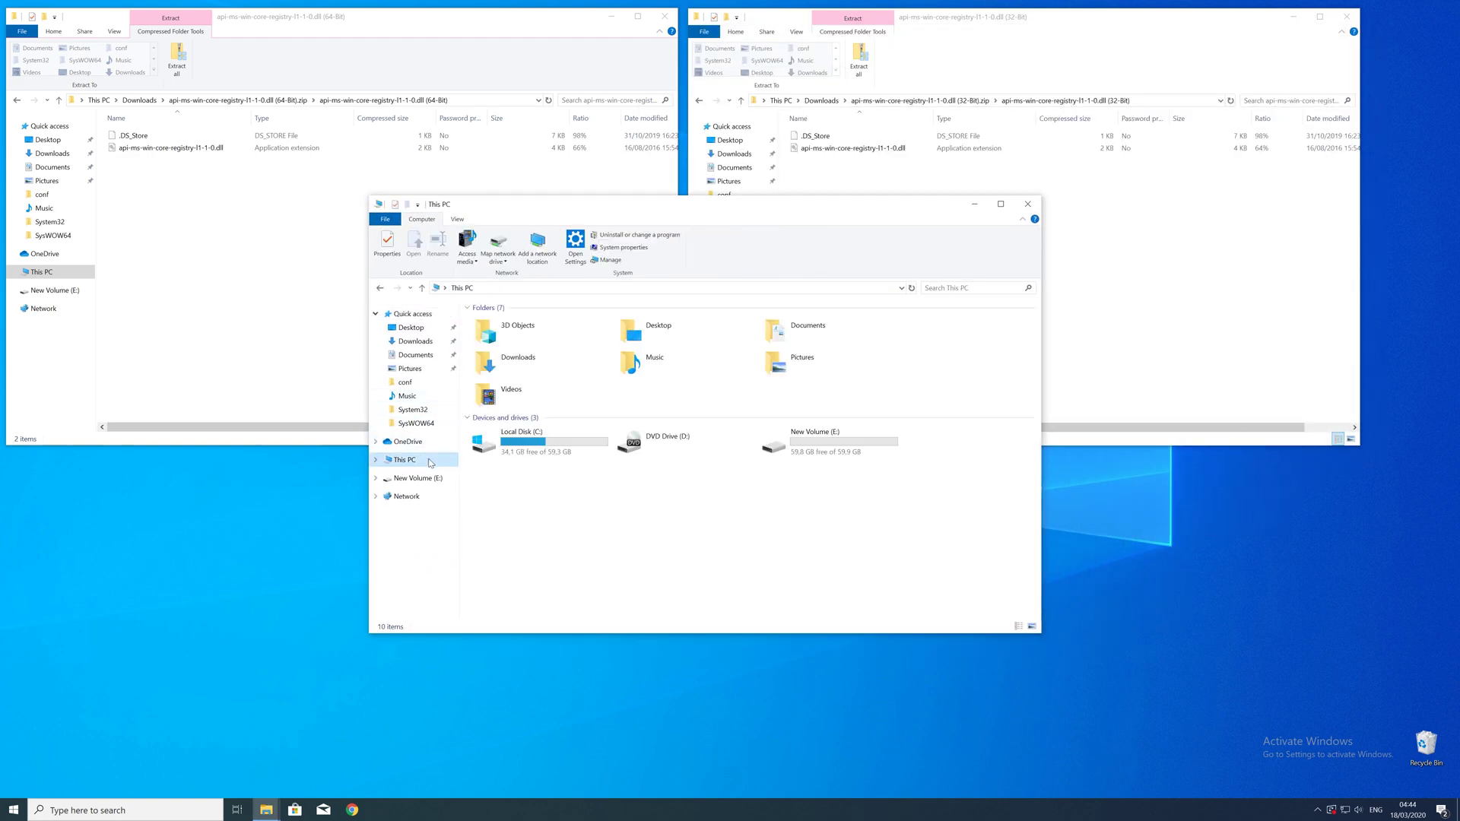
double_click(563, 449)
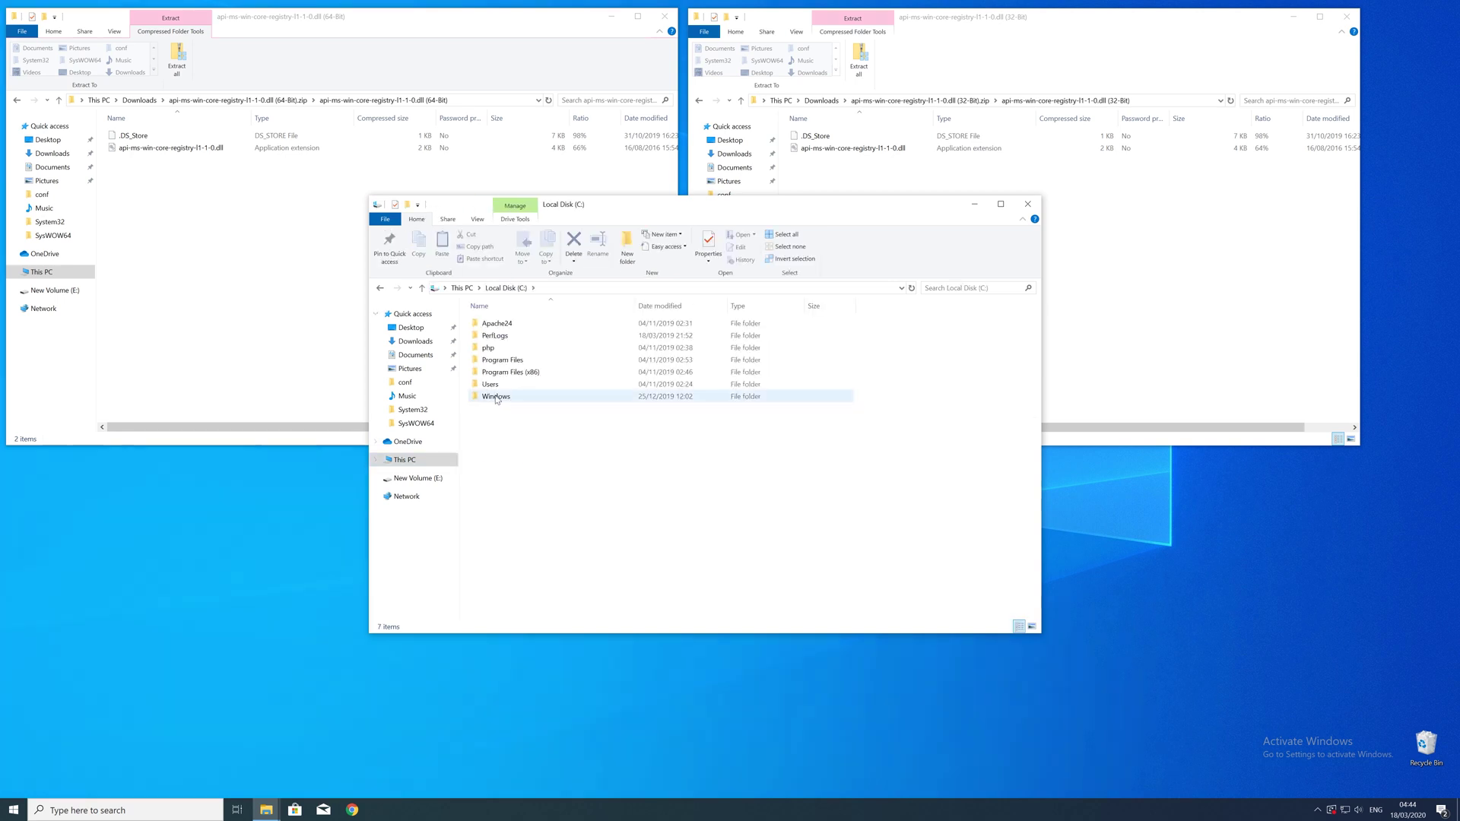
double_click(496, 397)
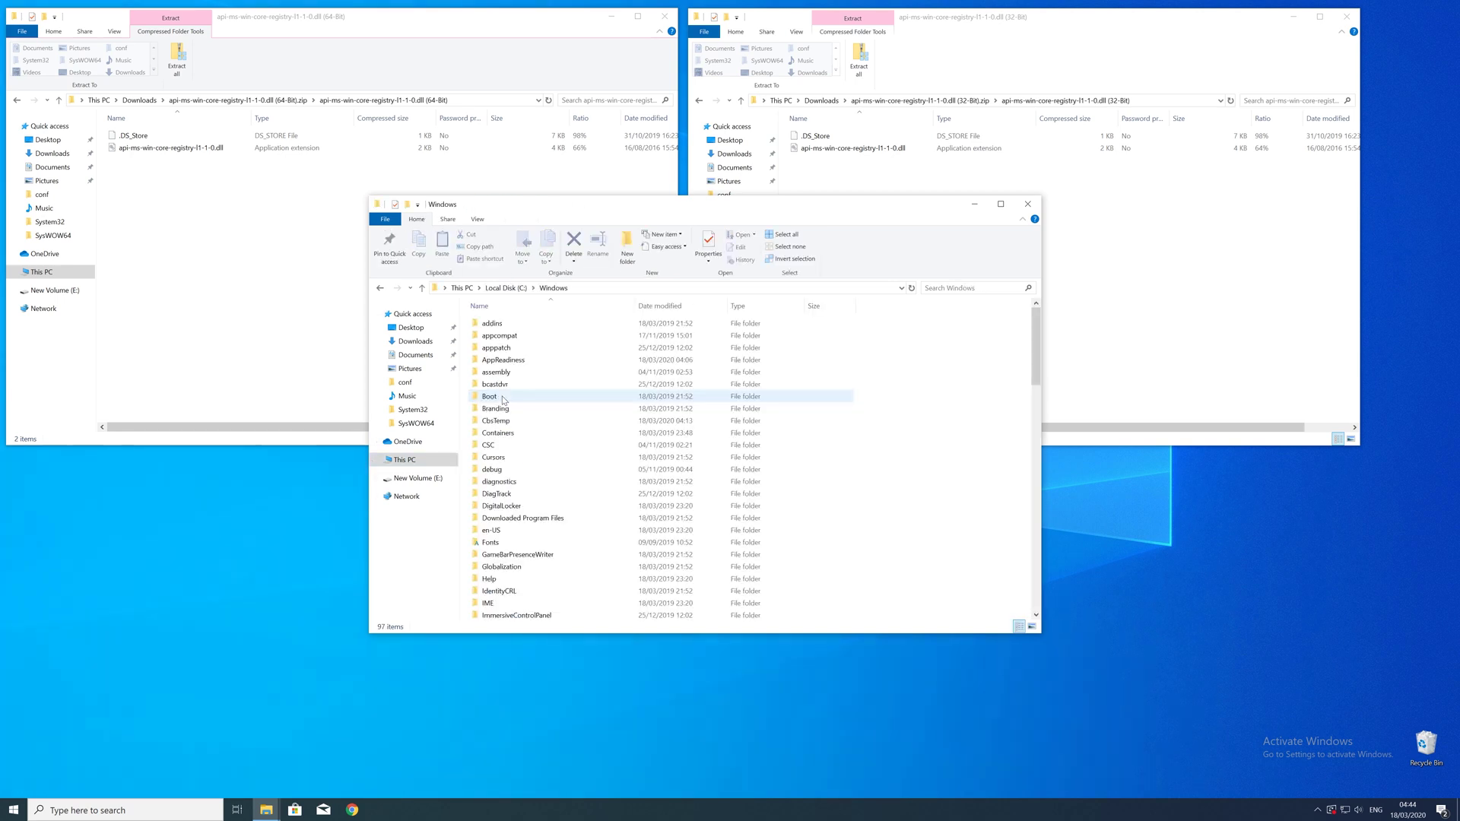
scroll(525, 464, down, 10)
scroll(530, 466, down, 4)
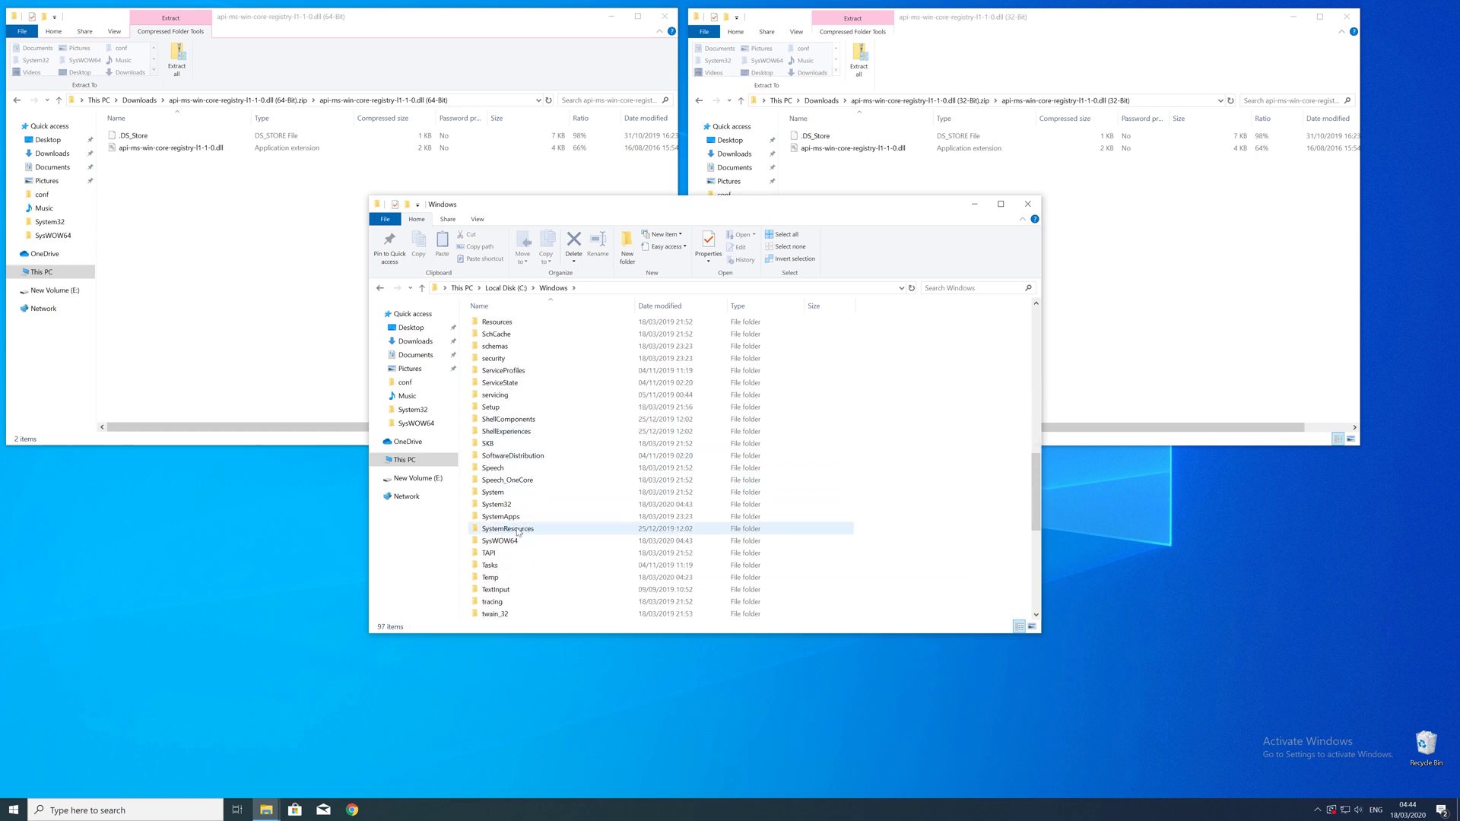
click(517, 505)
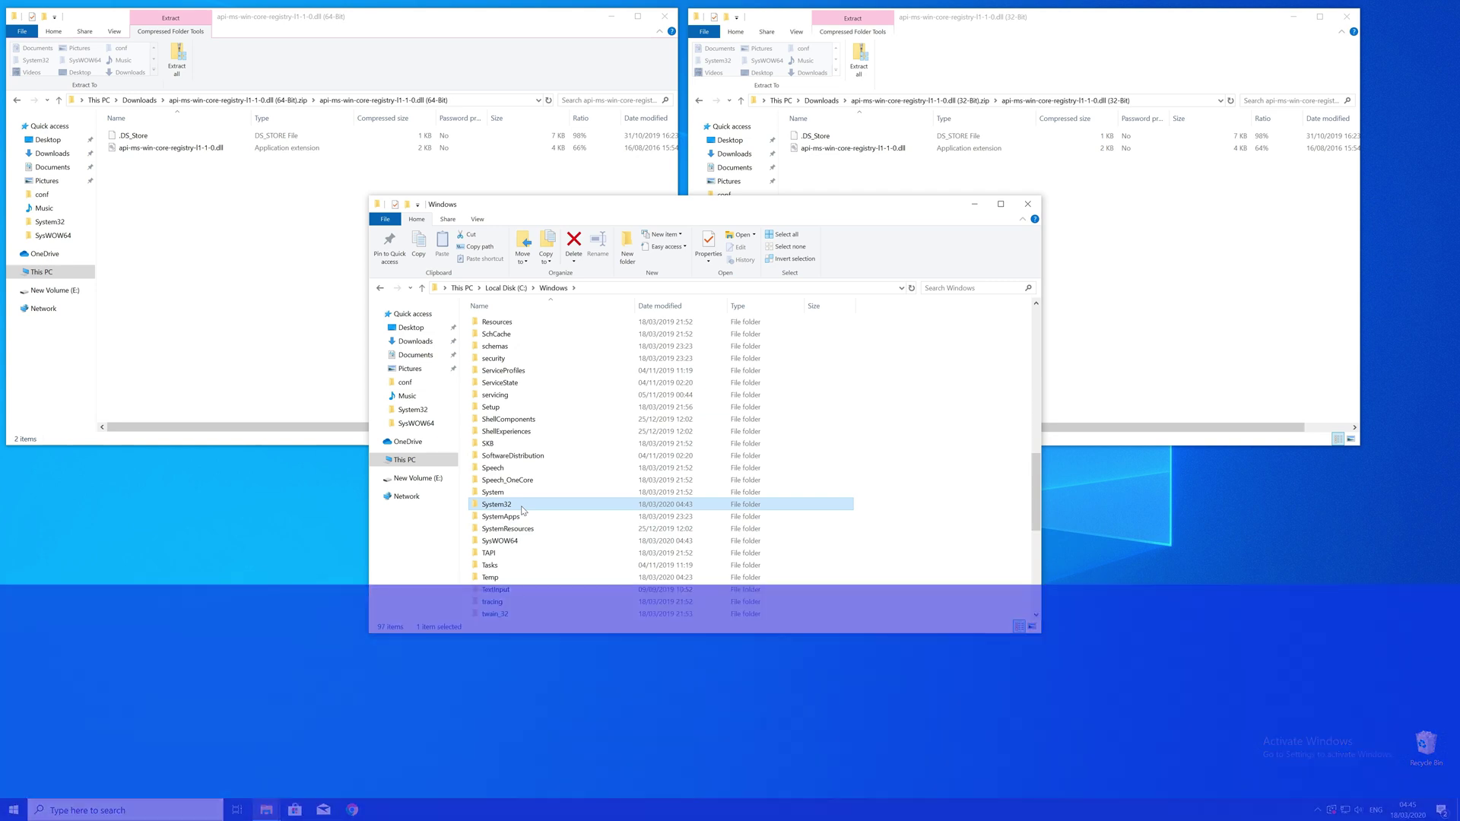
Copy the 32-bit DLL to SysWOW64 and 64-bit DLL to System32 as admin, then close both windows.
drag(852, 147, 533, 540)
click(715, 372)
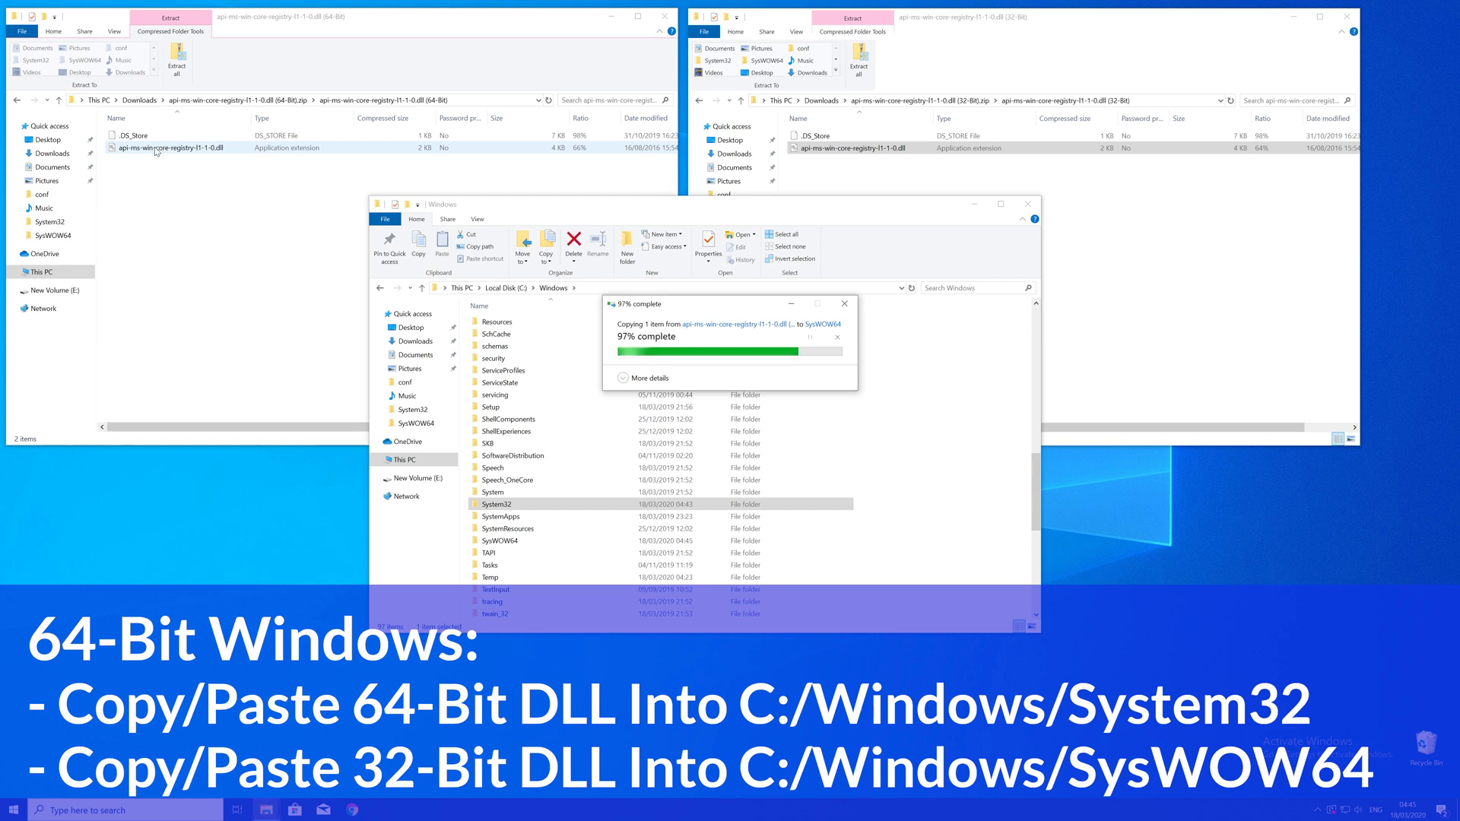
drag(156, 150, 496, 504)
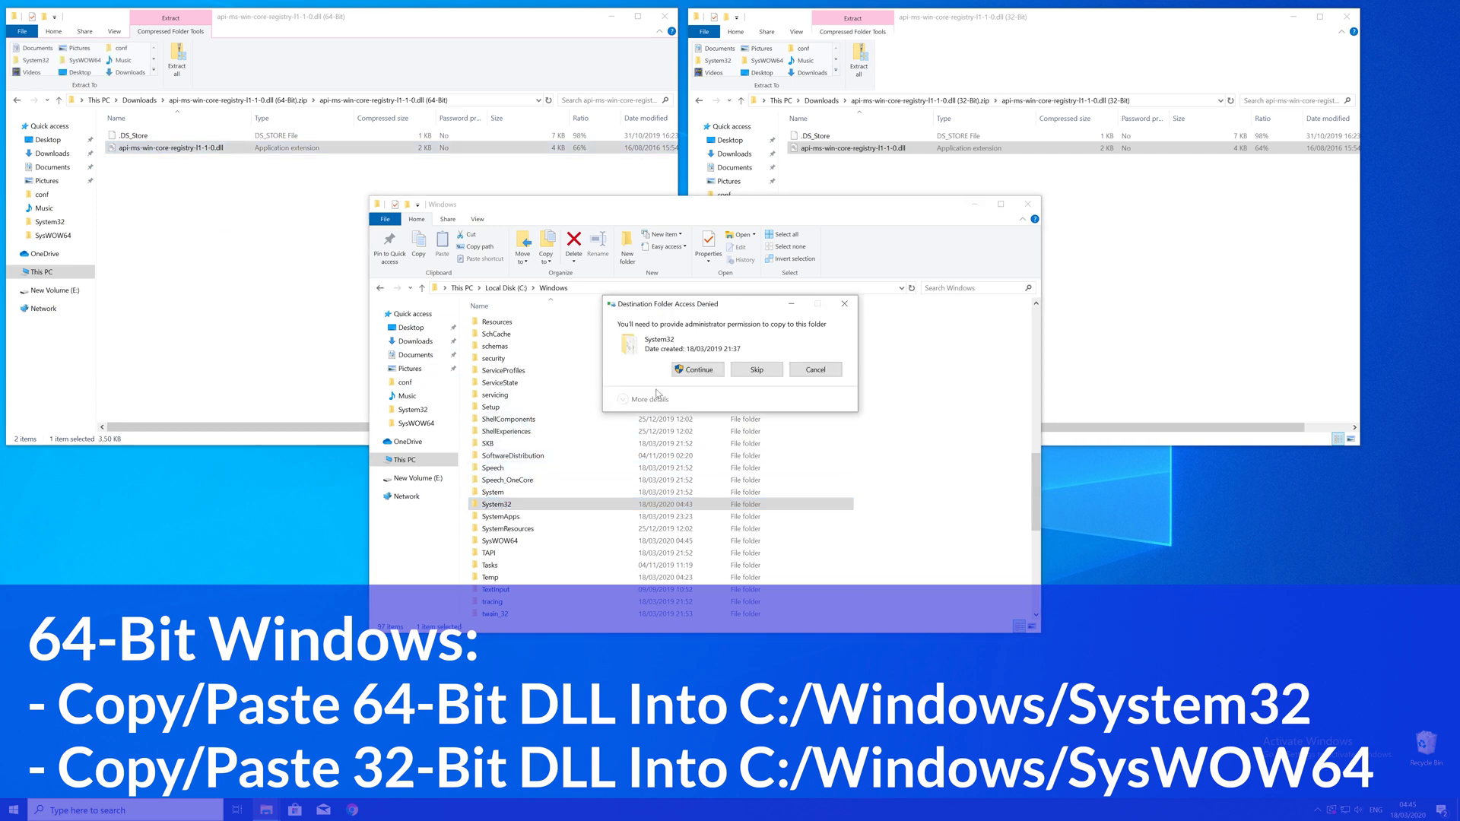
click(691, 371)
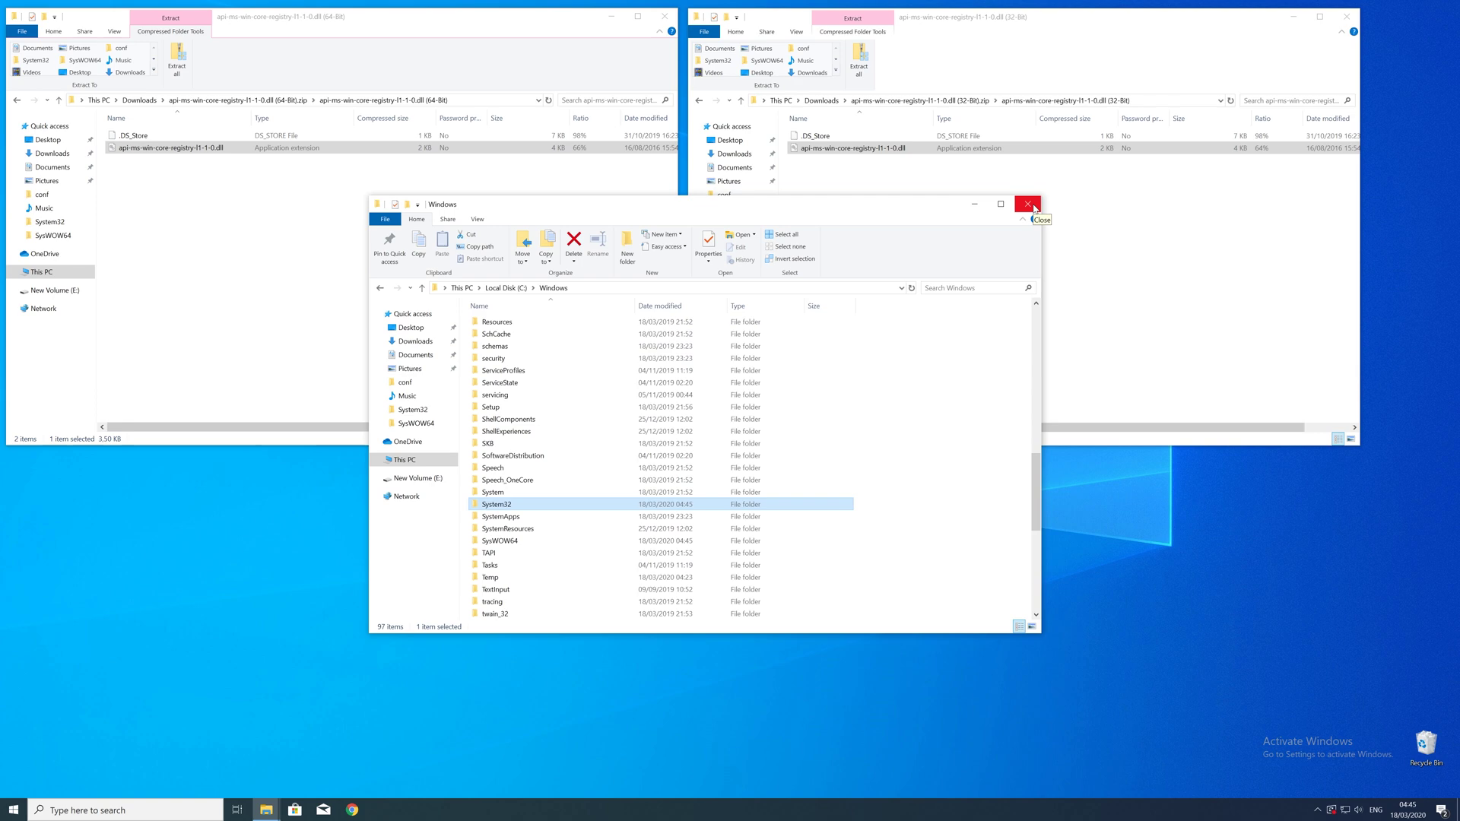
click(1034, 207)
click(1347, 15)
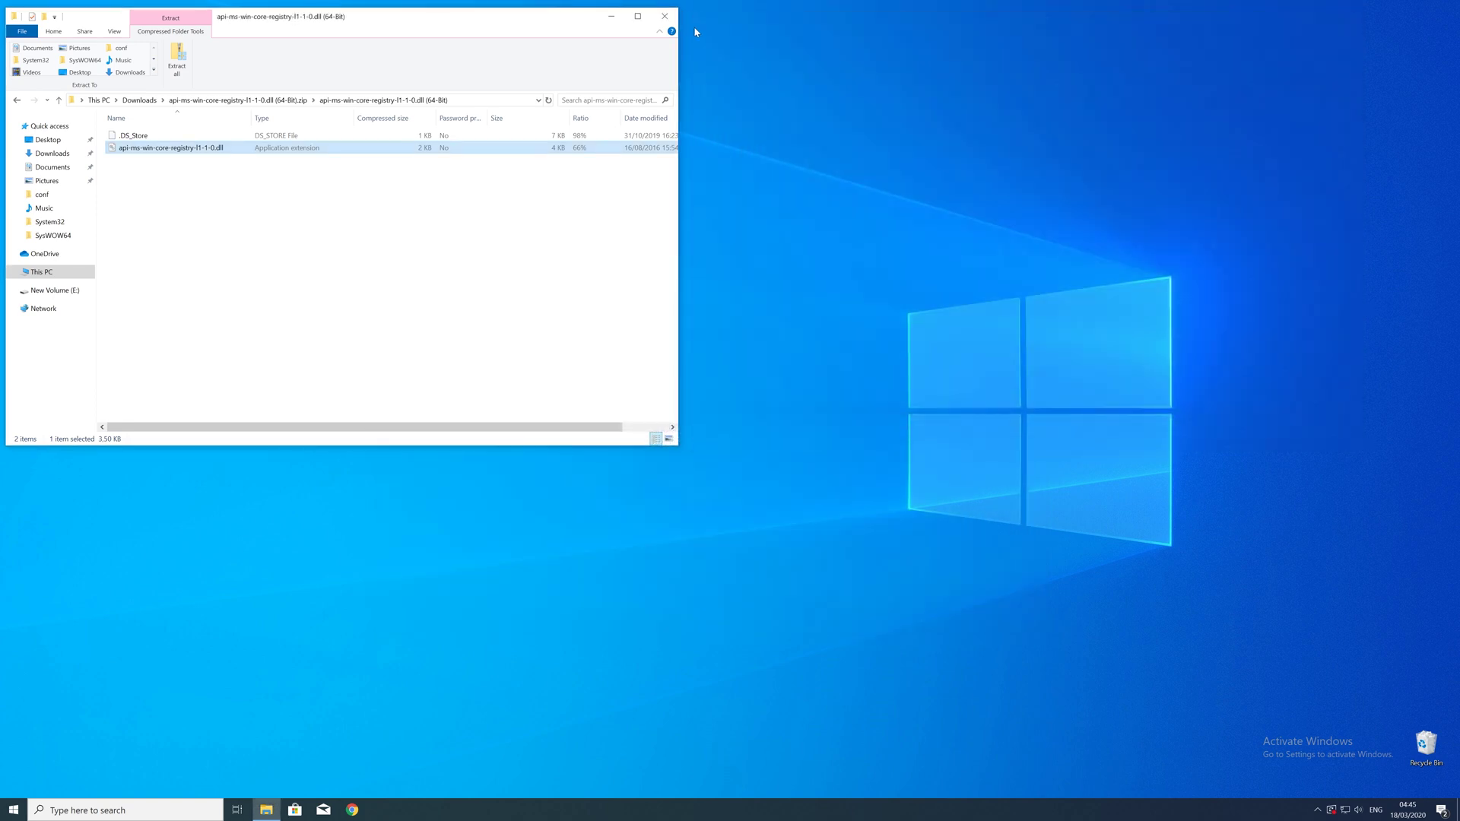
Close the remaining 64-bit zip Explorer window.
click(665, 16)
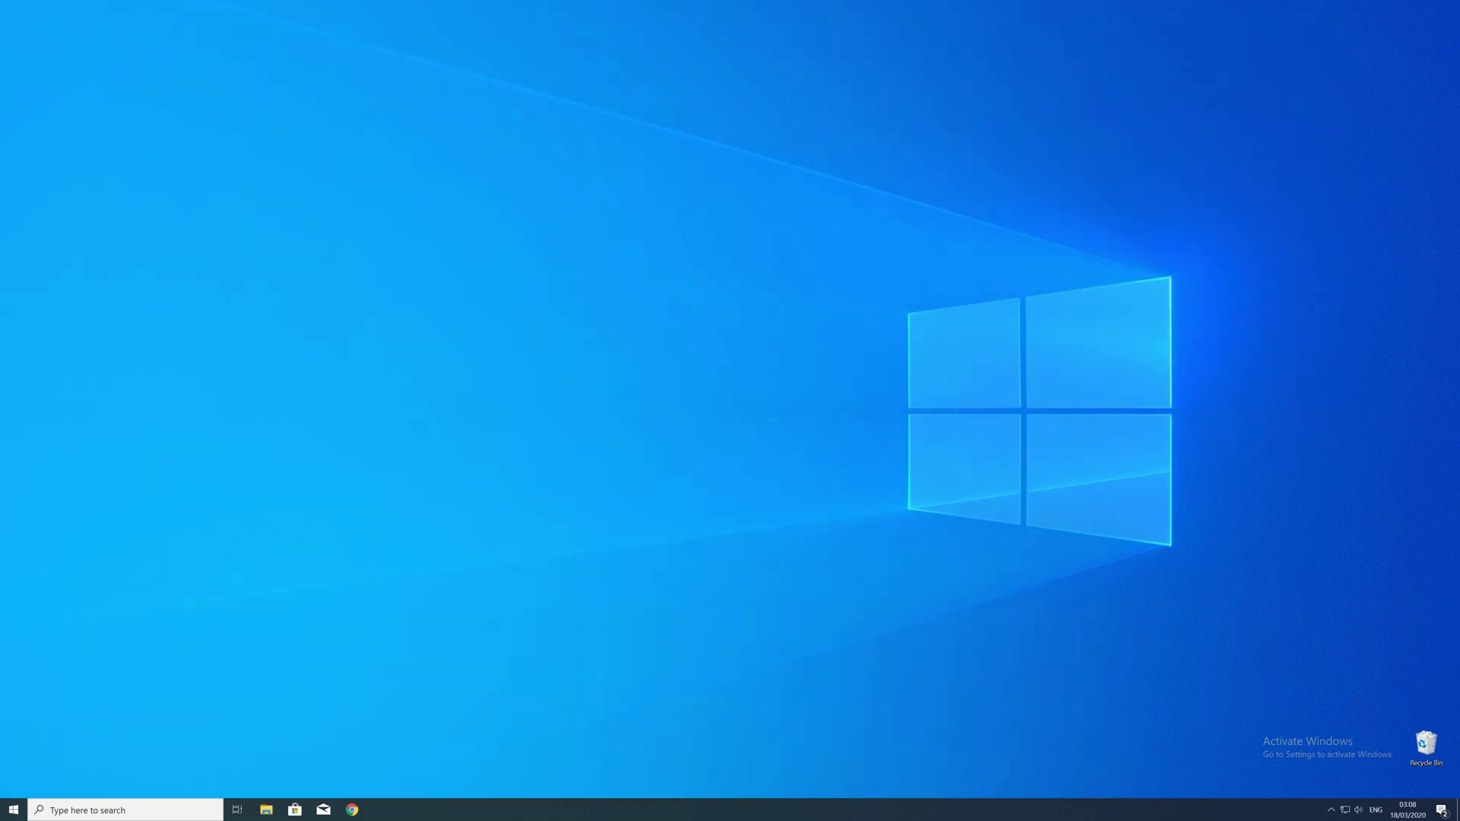